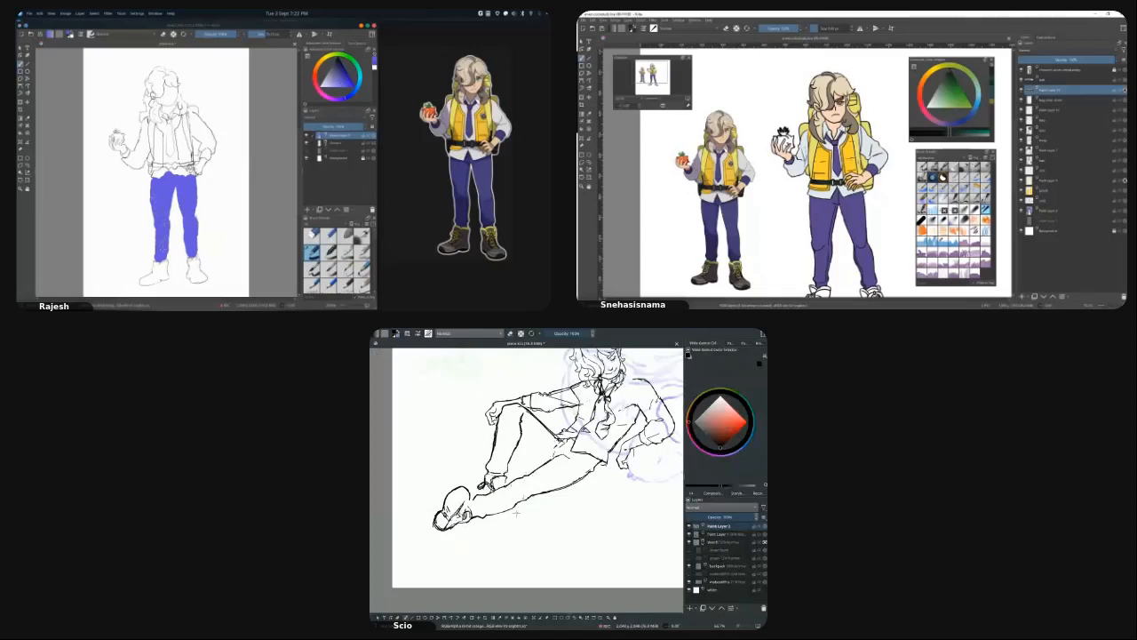
Scale up the square frame around the reclining figure slightly and shift it upward with the Transform tool.
key(m)
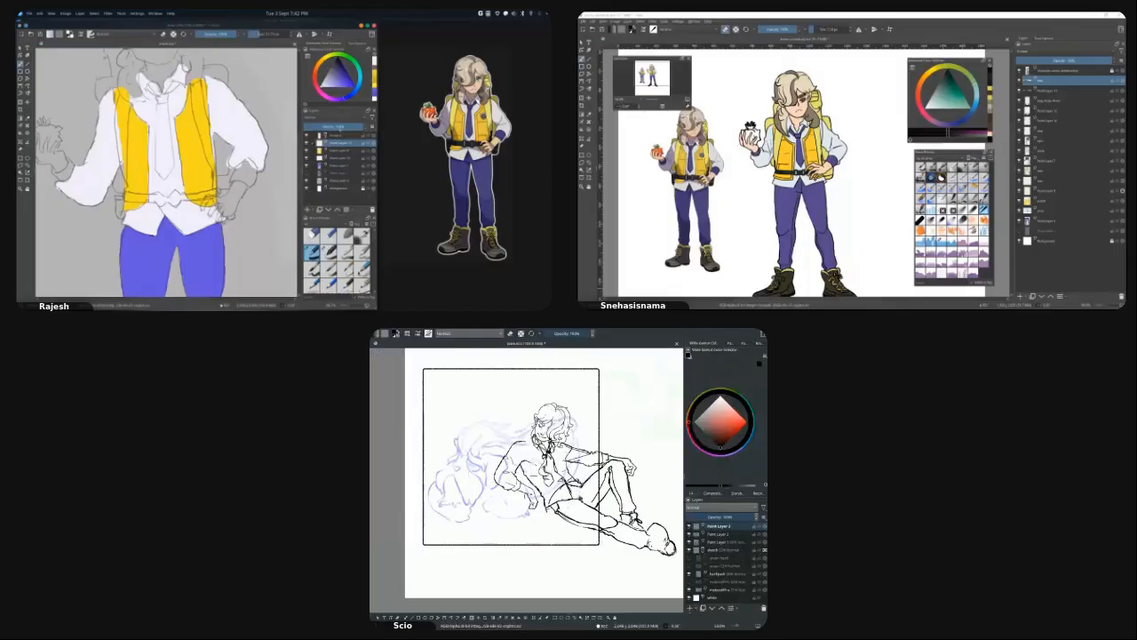
key(m)
key(m)
scroll(654, 505, up, 2)
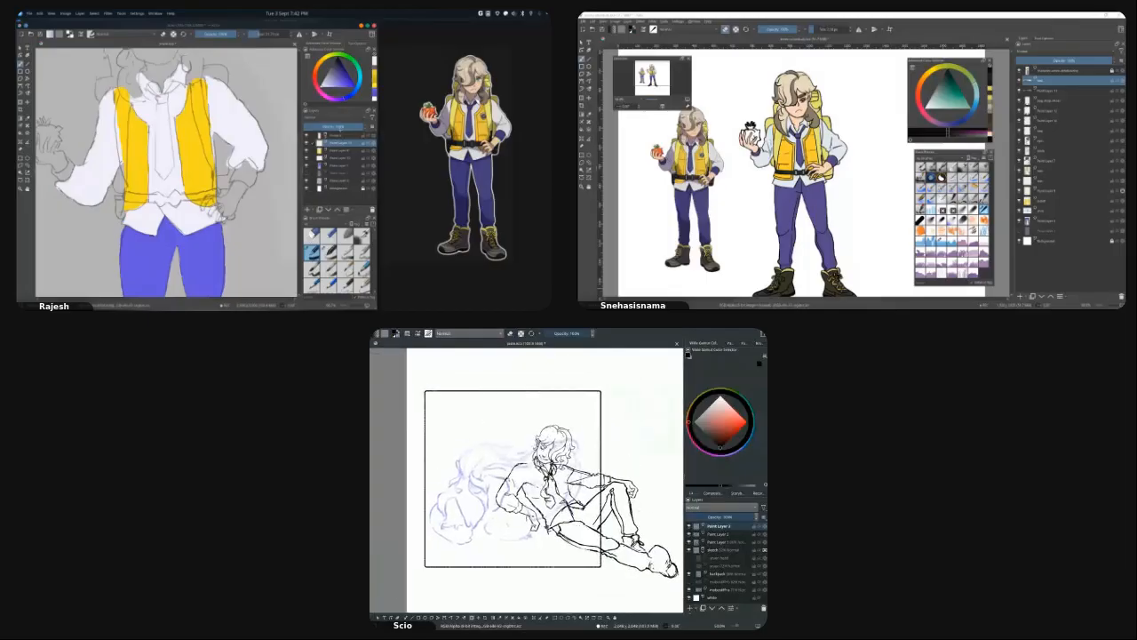
key(ctrl+t)
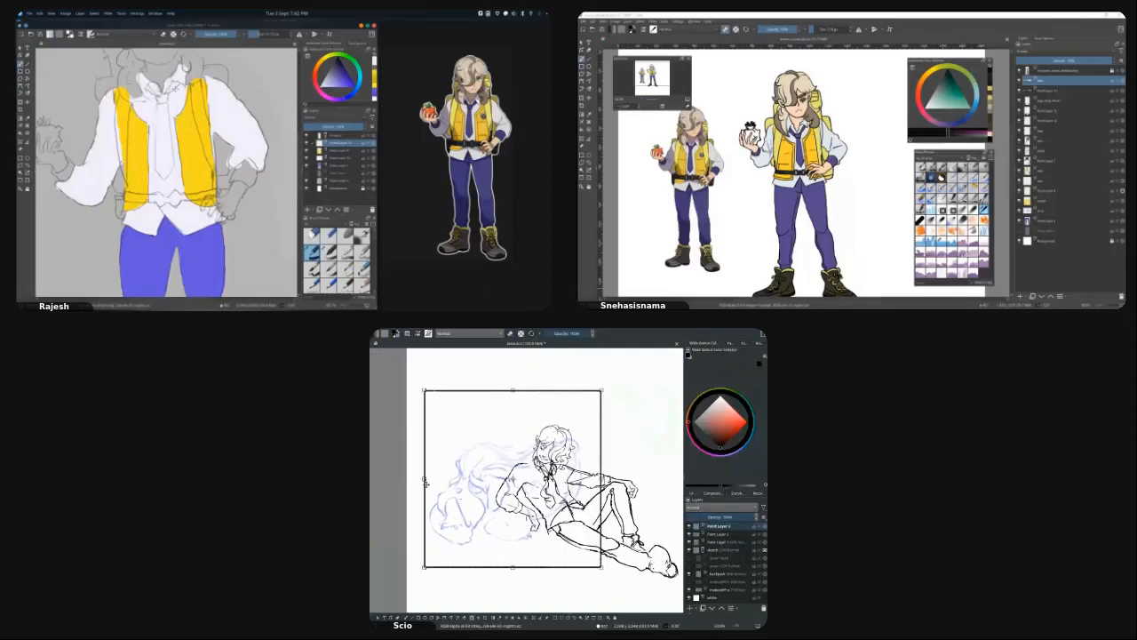
drag(425, 481, 424, 478)
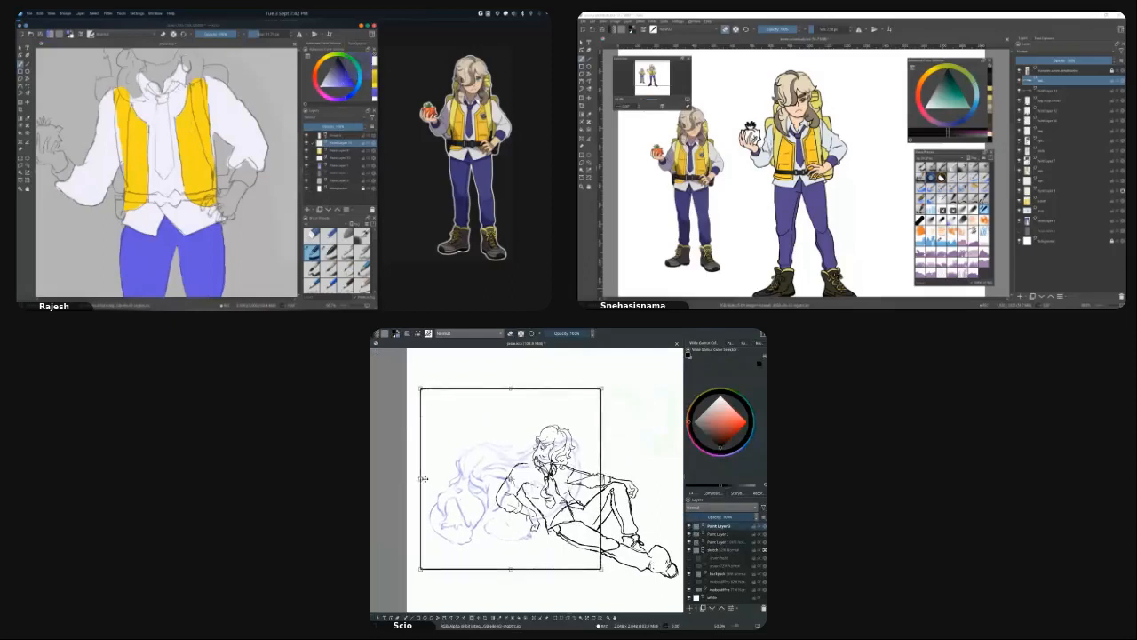
drag(538, 520, 539, 516)
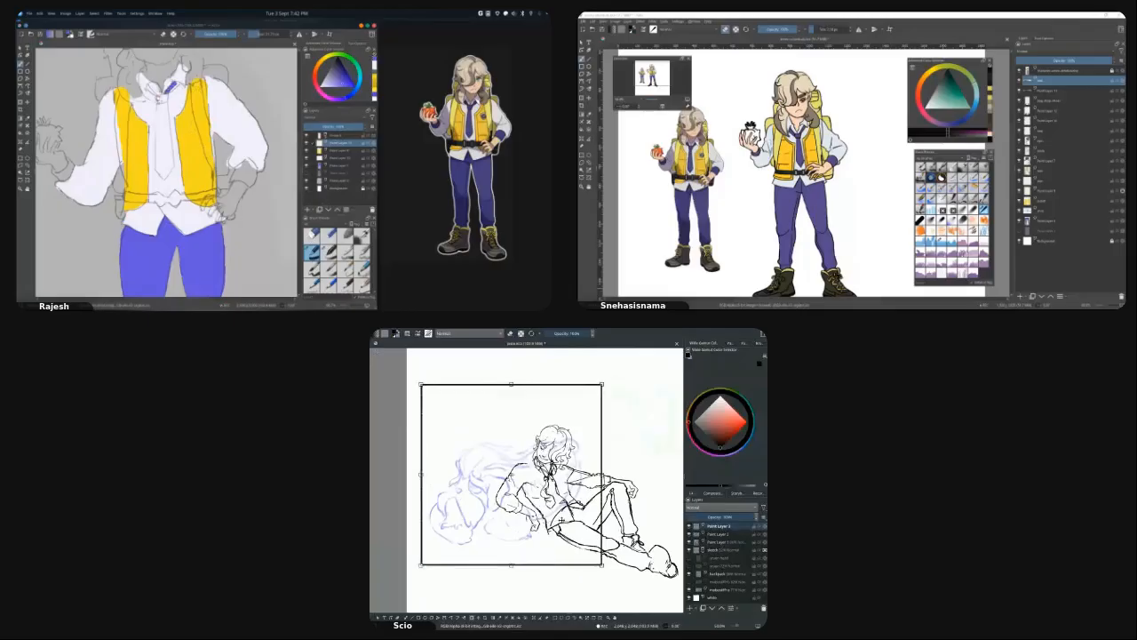
key(Return)
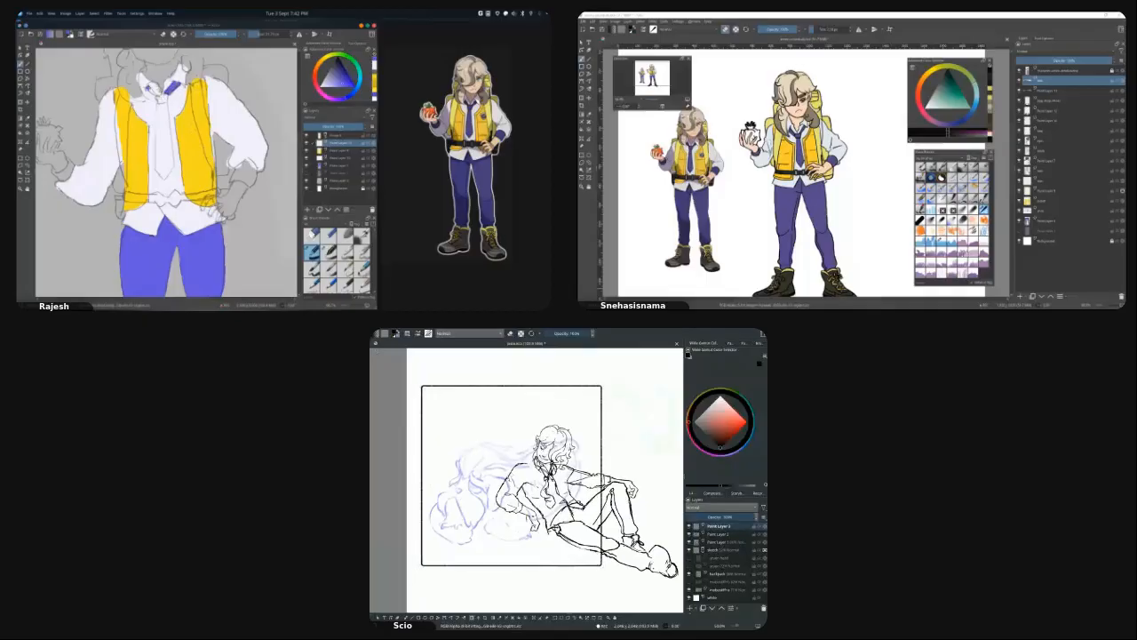
drag(539, 516, 539, 514)
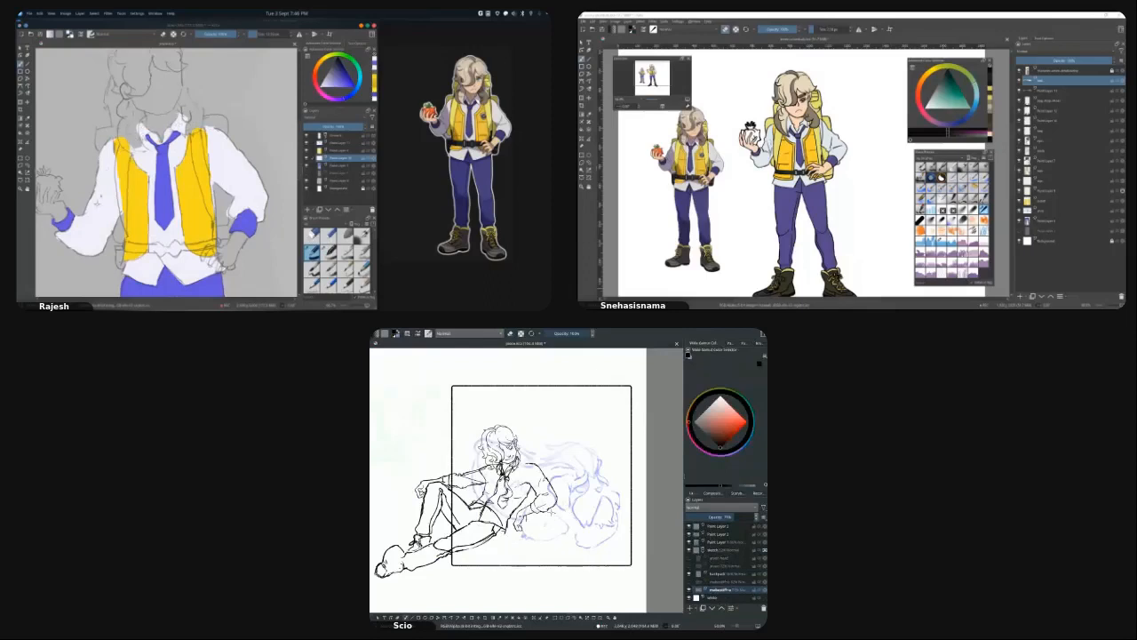
Clean up the faint purple sketch beside the reclining figure's supporting arm and make Paint Layer 2 active.
key(m)
key(m)
drag(525, 530, 535, 523)
key(m)
key(m)
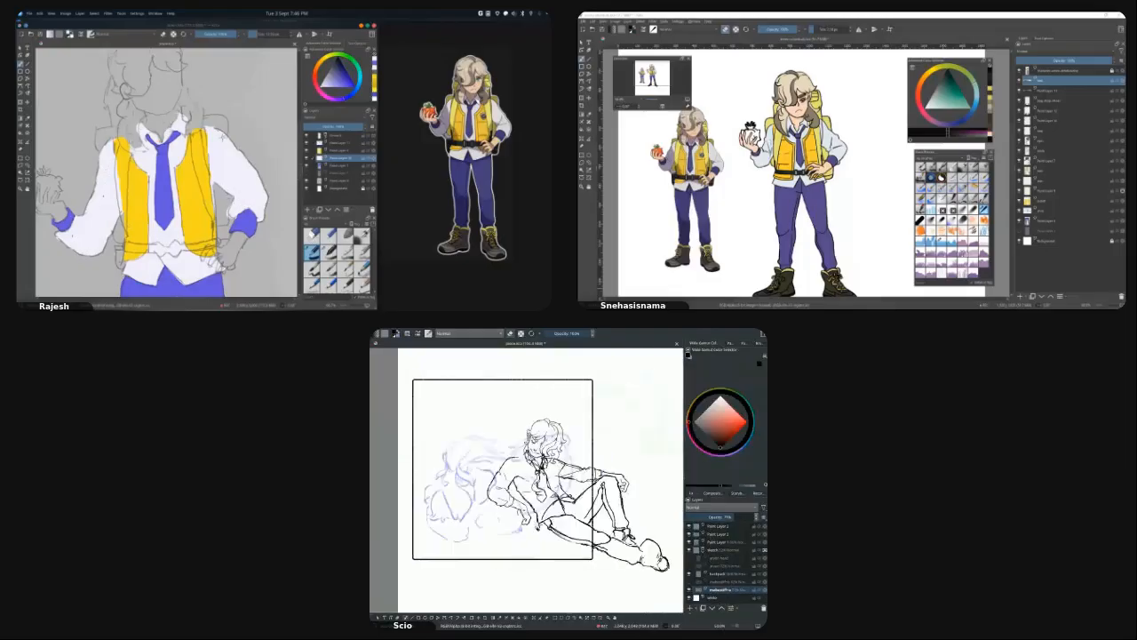
click(714, 535)
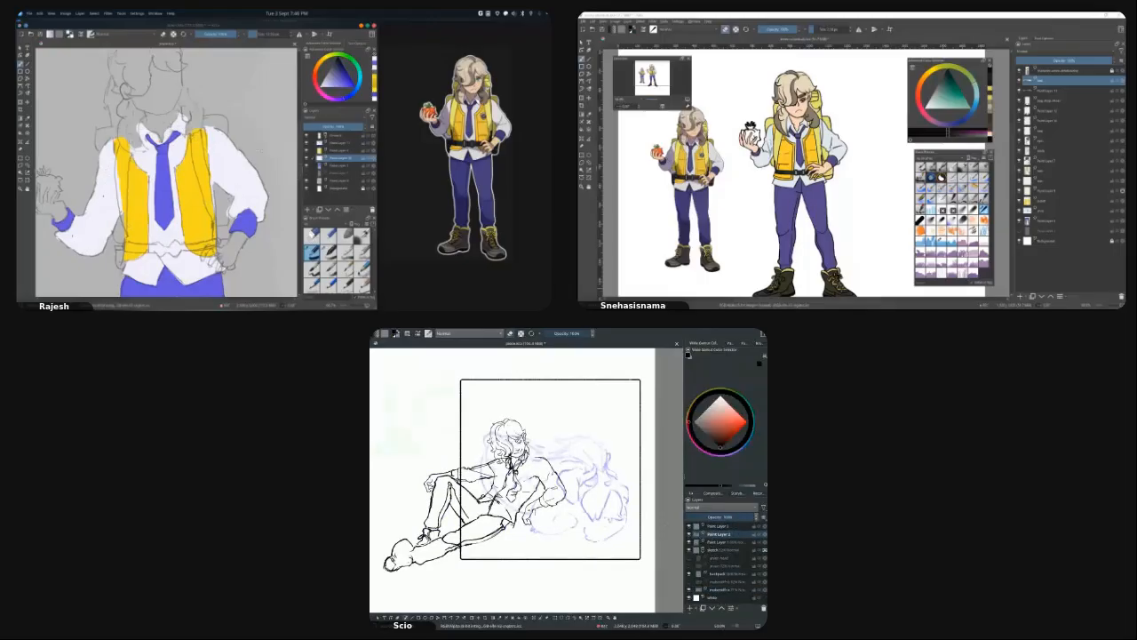
Lower the opacity of the topmost line sketch layer over the coloured standing figure.
click(336, 135)
drag(340, 128, 321, 127)
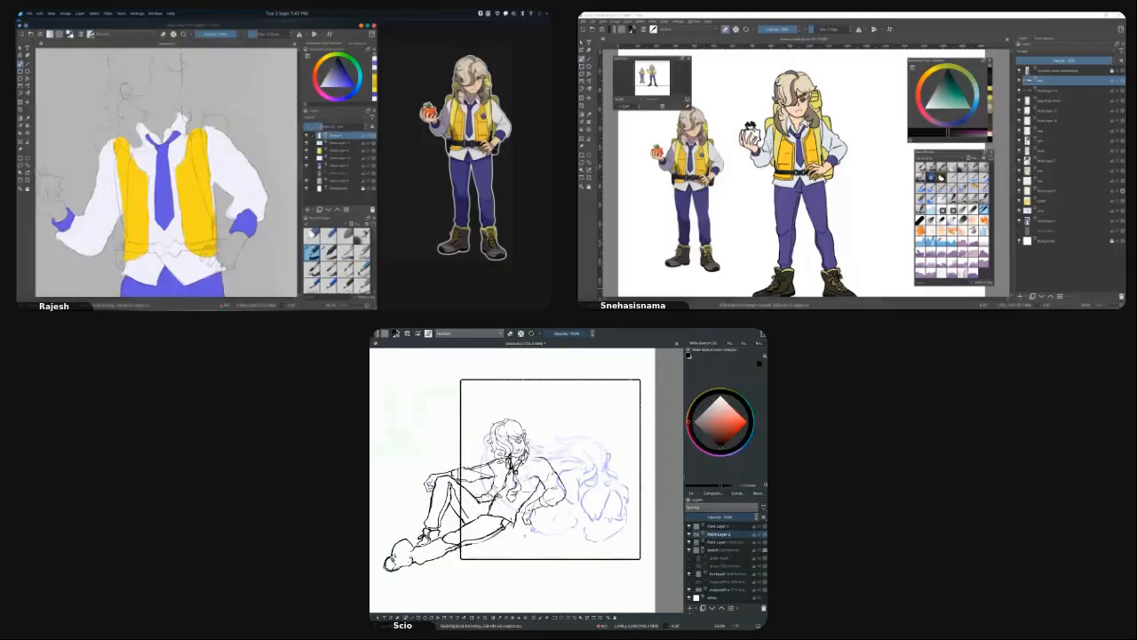
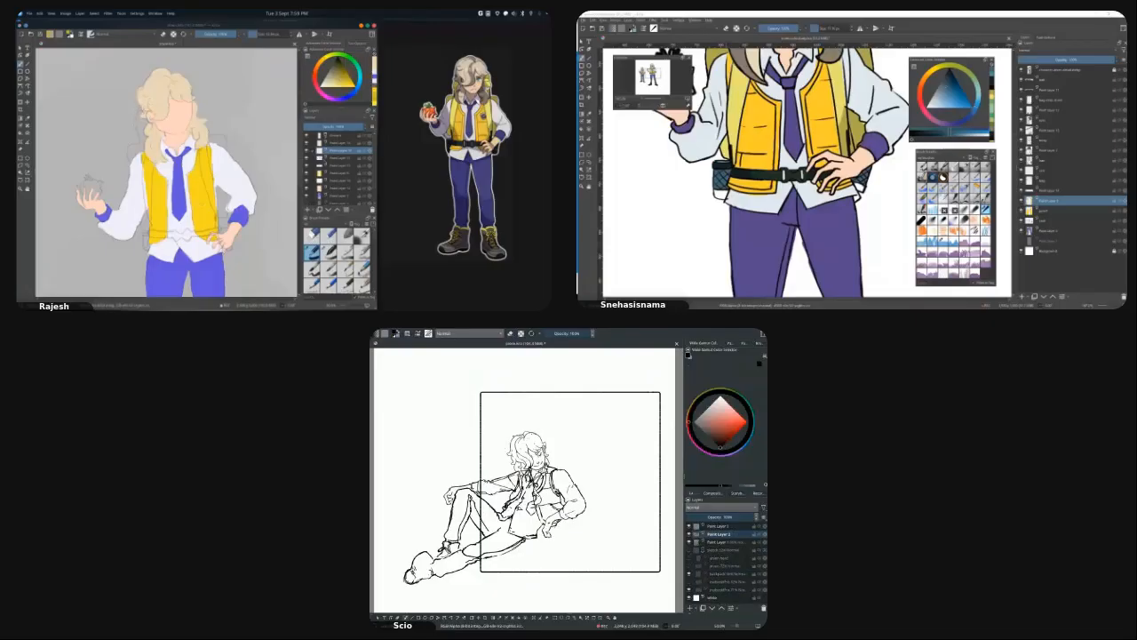
Touch up the outer edge of the standing figure's blonde hair and choose a muted dark yellow paint colour.
drag(138, 109, 142, 117)
click(341, 80)
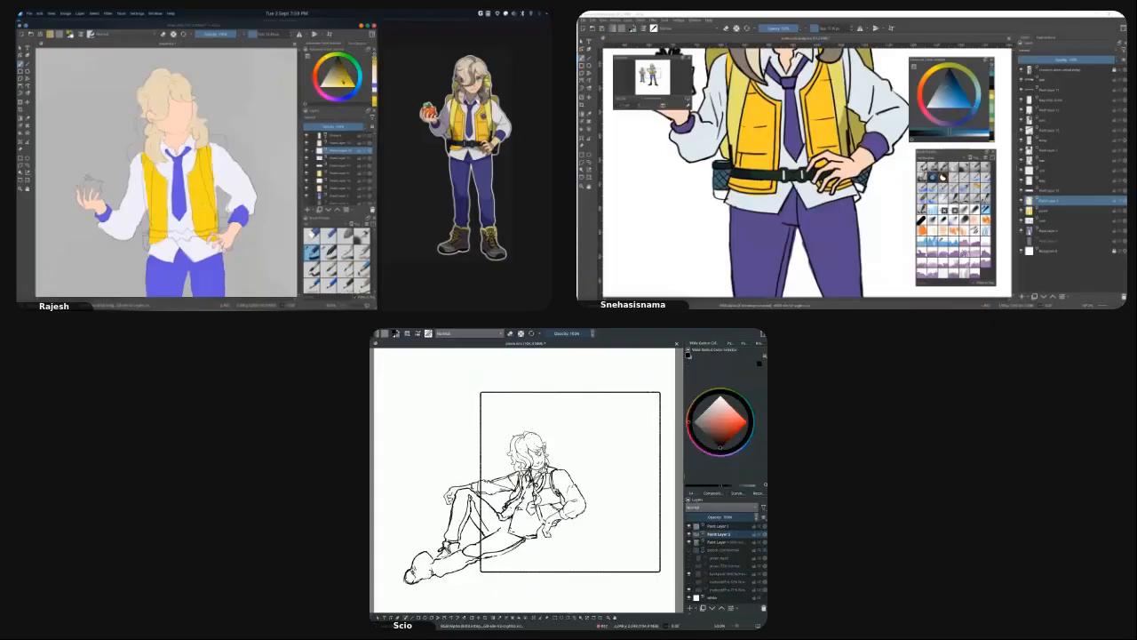
drag(343, 82, 340, 82)
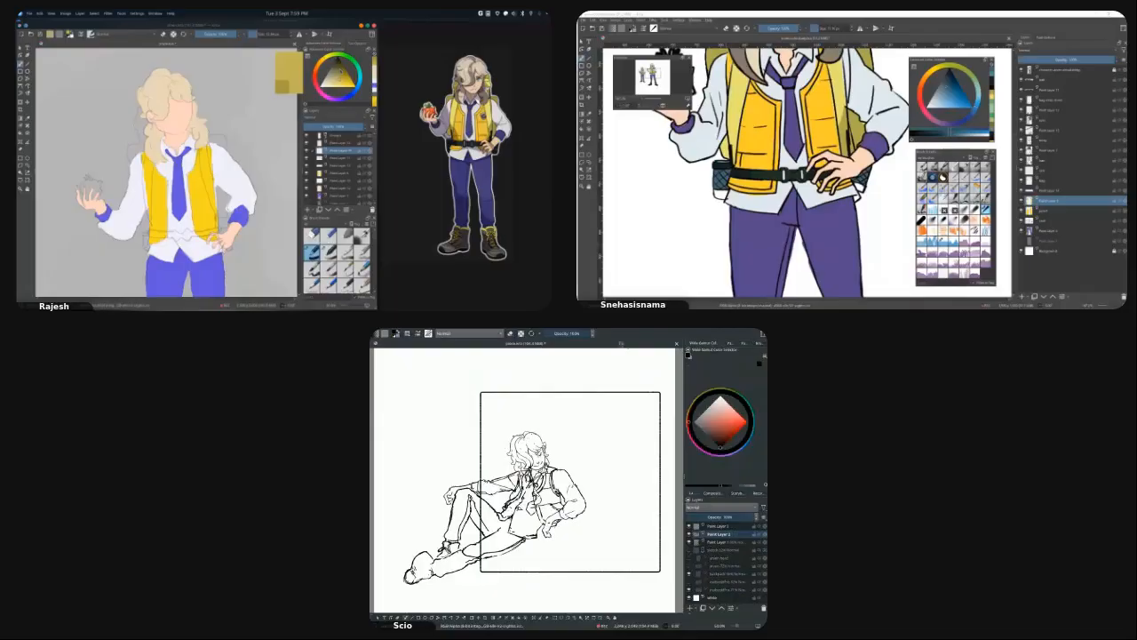
Examine the proportions of the figure drawings in mirrored and normal canvas views.
key(m)
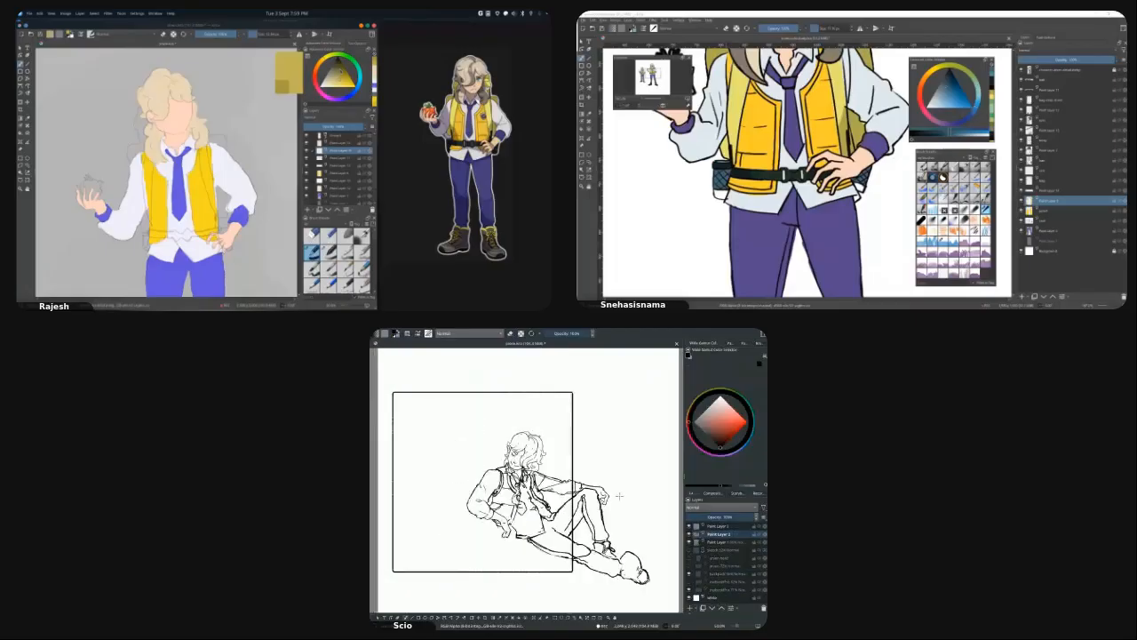
key(m)
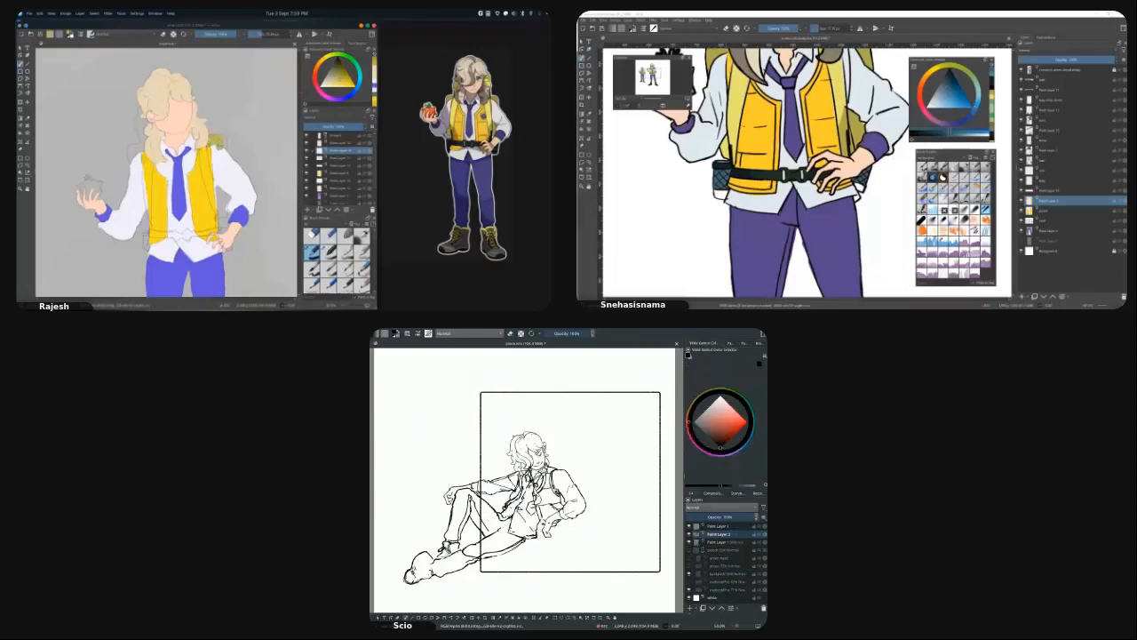
key(m)
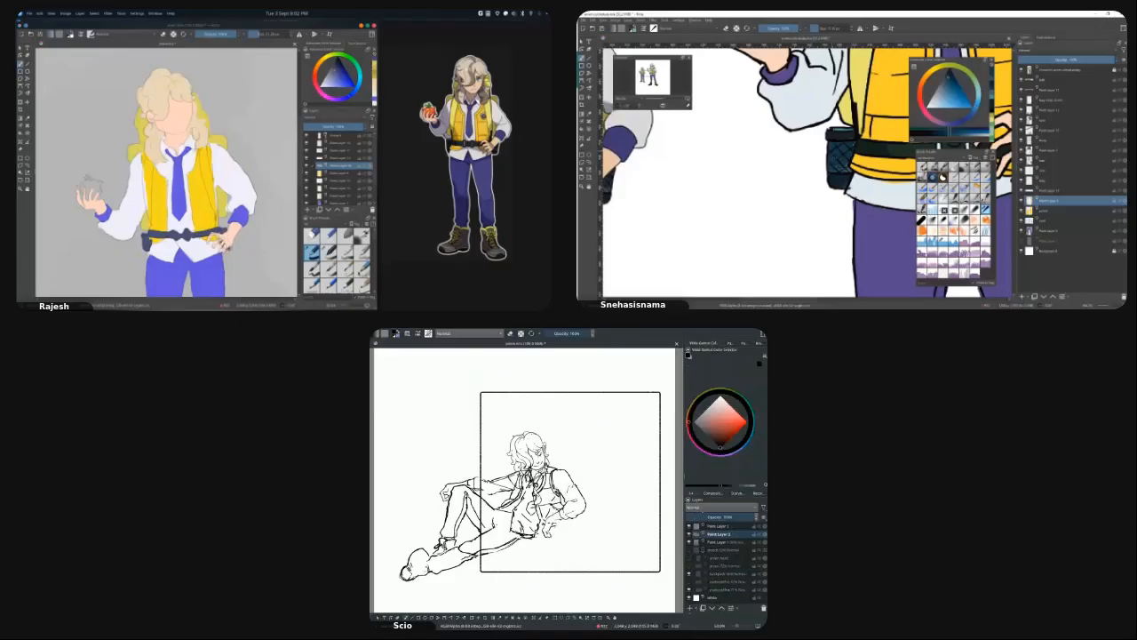
drag(865, 169, 826, 169)
key(m)
drag(657, 167, 767, 211)
key(m)
key(m)
drag(803, 173, 857, 188)
key(m)
key(m)
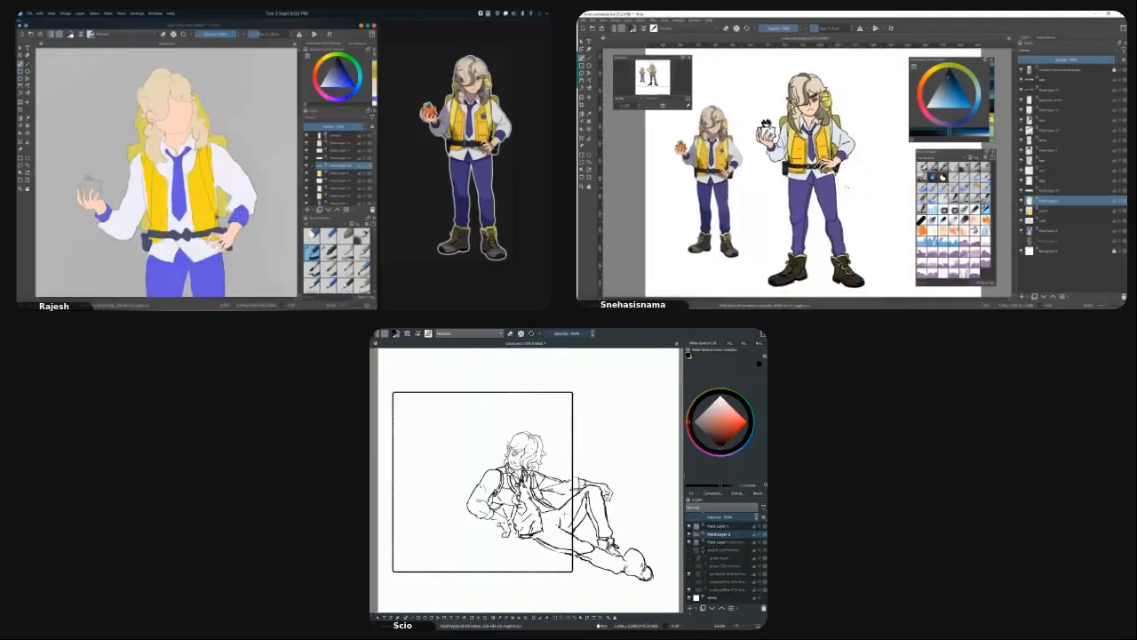
key(m)
key(m)
key(m)
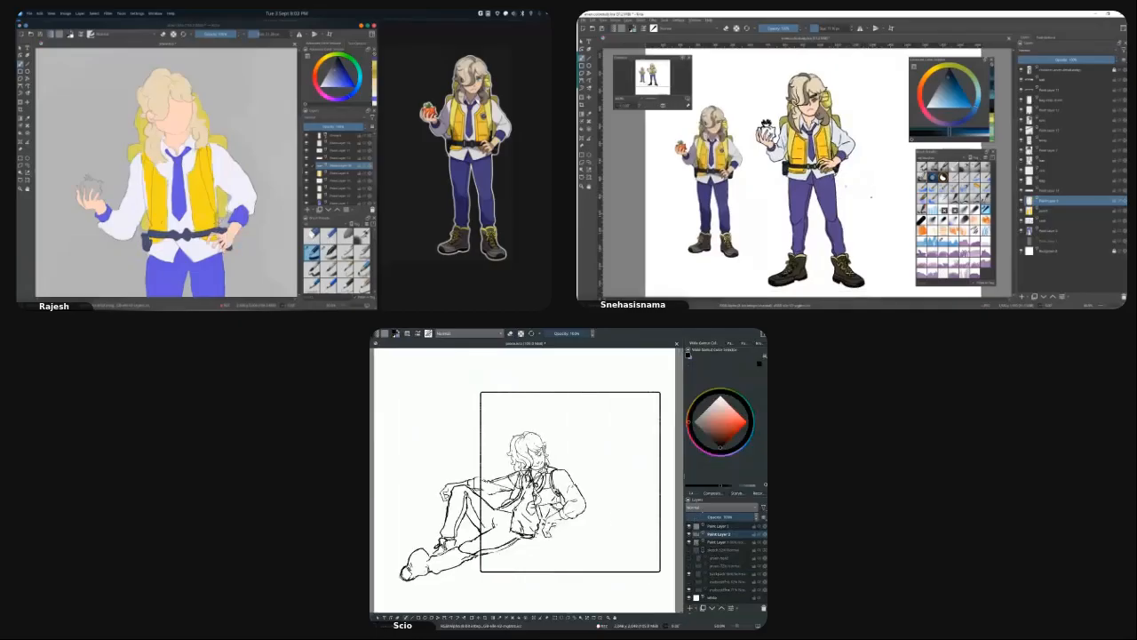
scroll(817, 119, up, 2)
scroll(817, 118, down, 1)
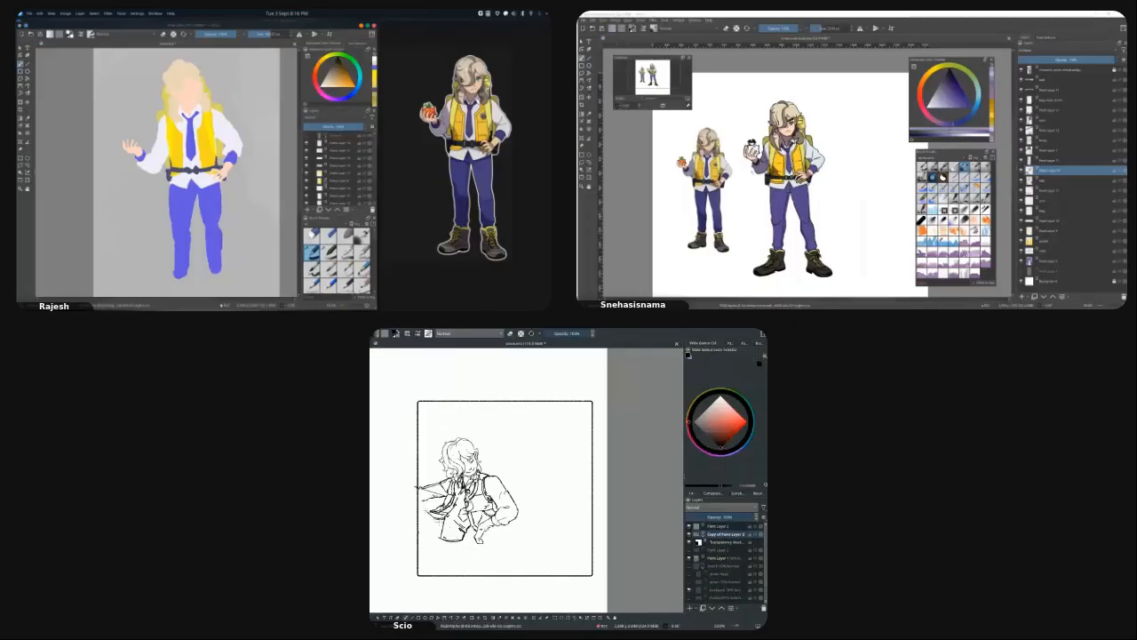
Erase part of the leg line beside the jacket hem of the reclining figure, working in the mirrored view.
key(m)
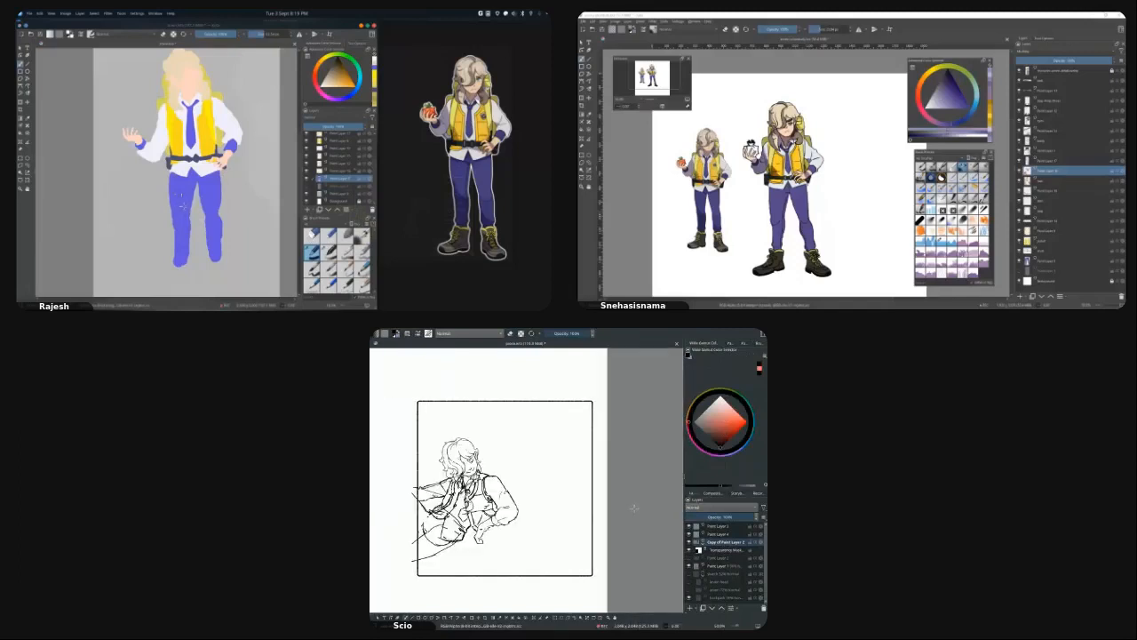
key(m)
key(m)
key(m)
key(e)
mouse_move(615, 543)
mouse_down()
mouse_move(628, 541)
mouse_move(615, 527)
mouse_move(627, 530)
mouse_move(631, 516)
mouse_move(631, 531)
mouse_up()
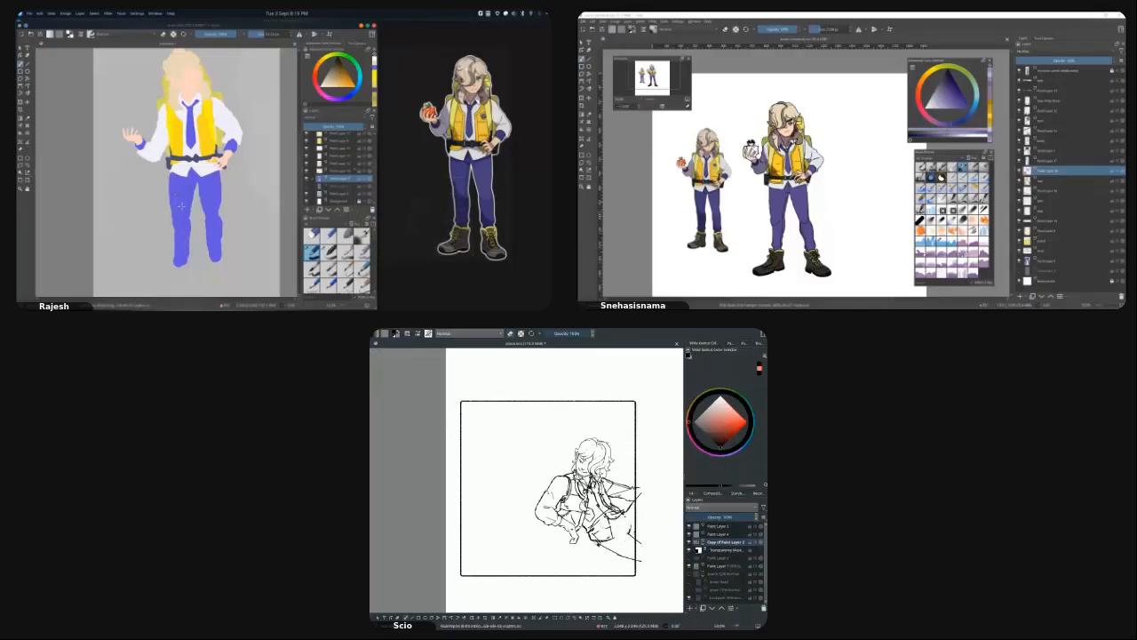
Paint over the gaps in the standing figure's blue-purple trouser leg.
drag(183, 230, 190, 240)
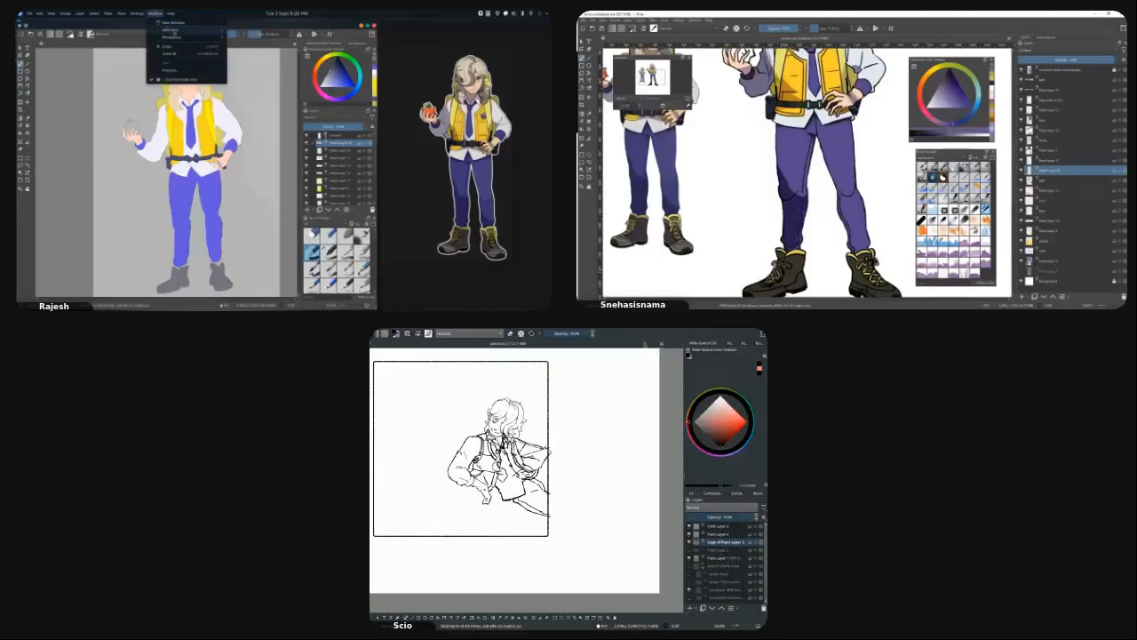
mouse_move(201, 34)
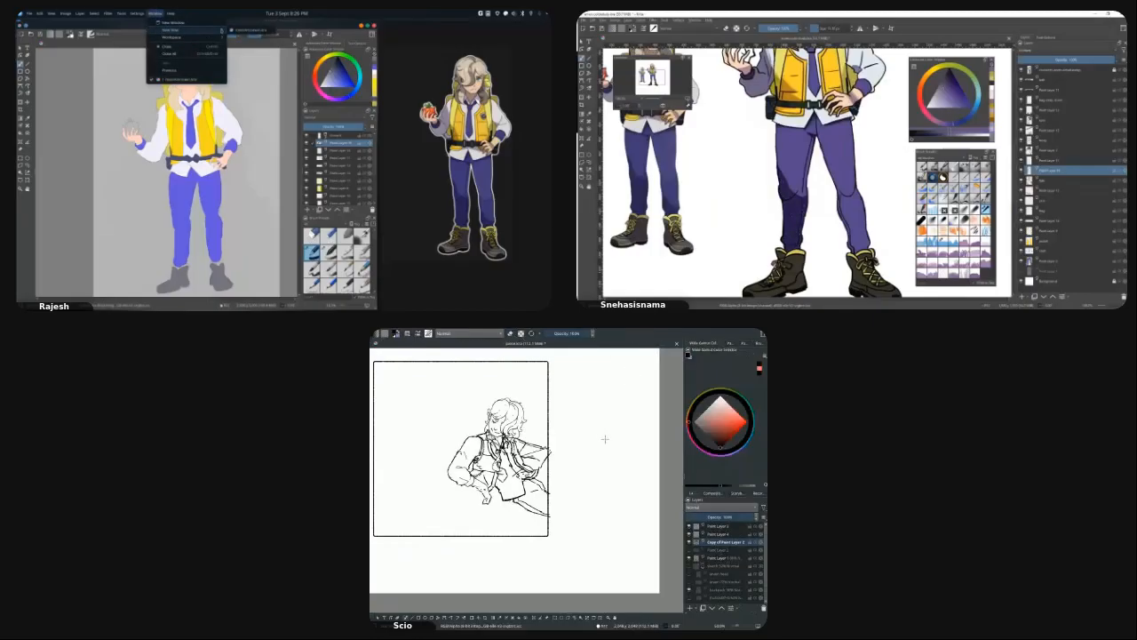
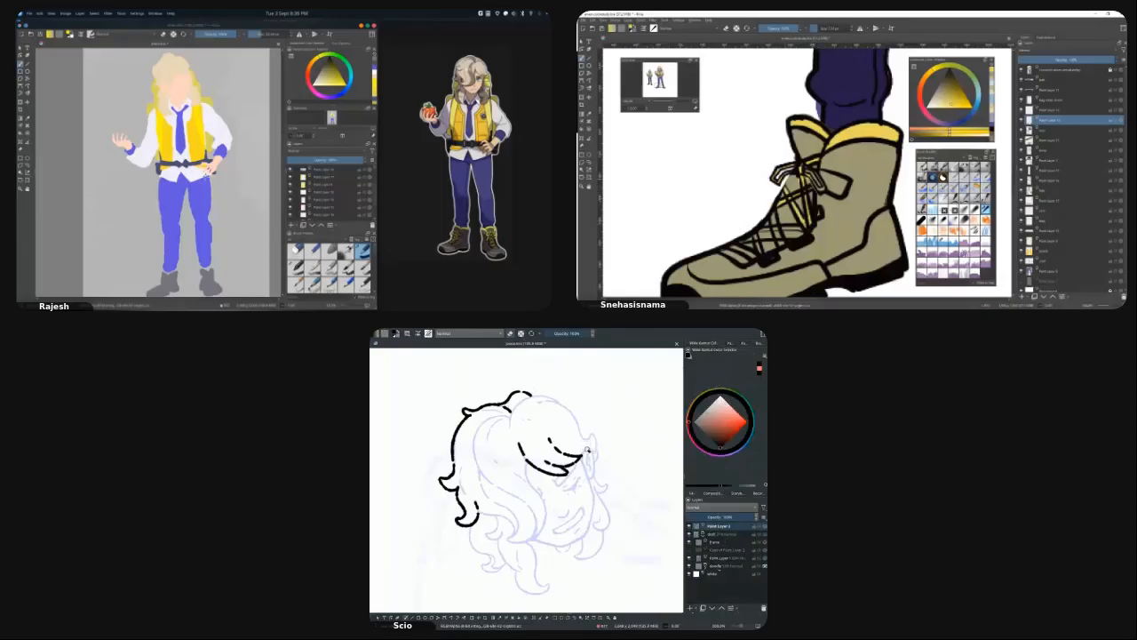
Ink the tip of the fringe beside the ear in black on the enlarged head sketch.
drag(589, 449, 584, 453)
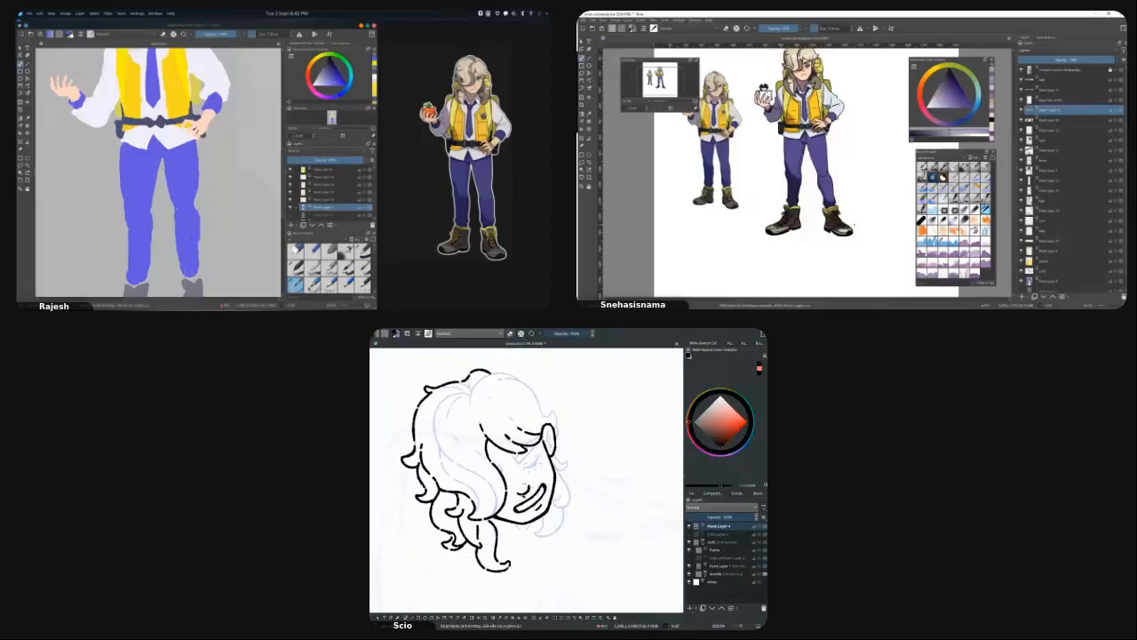
Reselect the paint layer used for the standing figure's boots and choose a muted olive-yellow paint colour.
click(1053, 101)
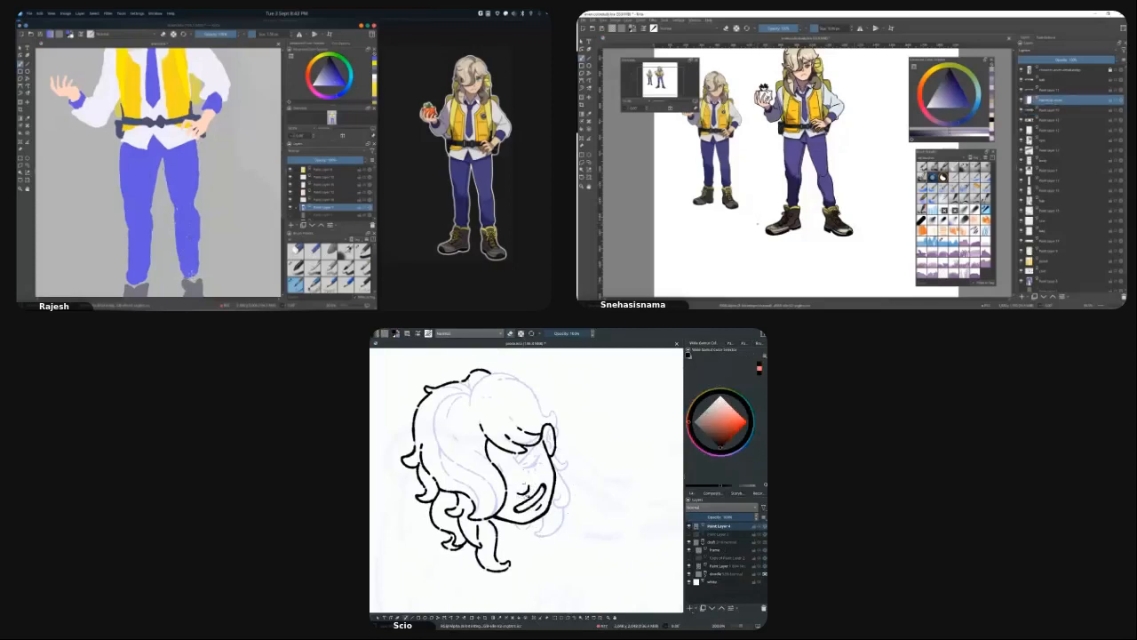
click(1048, 111)
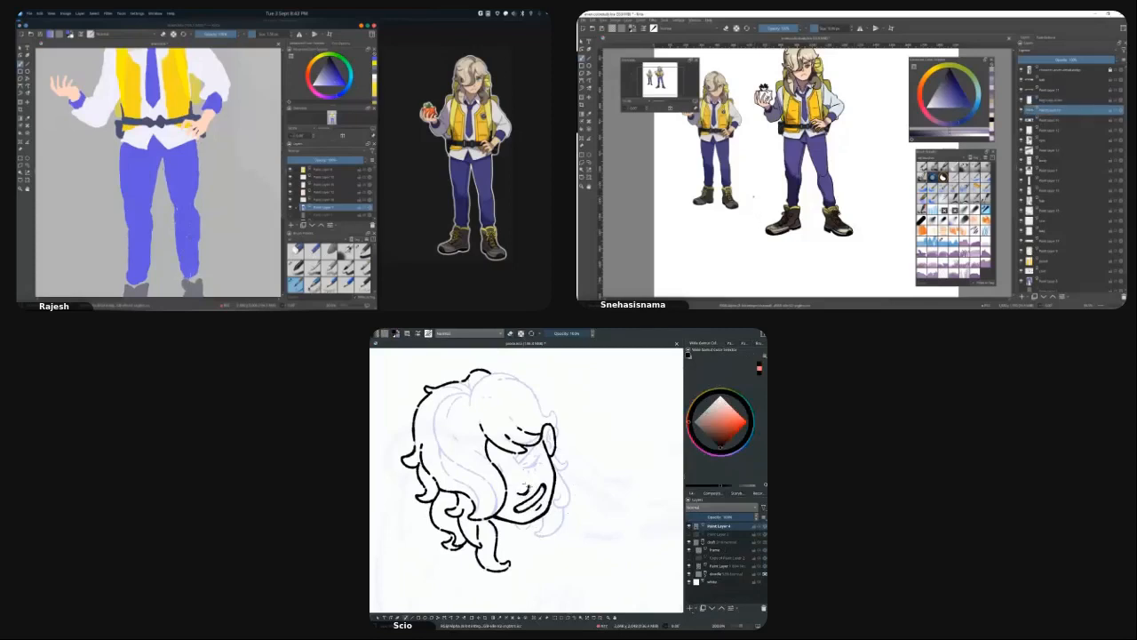
scroll(754, 196, up, 3)
drag(830, 210, 790, 192)
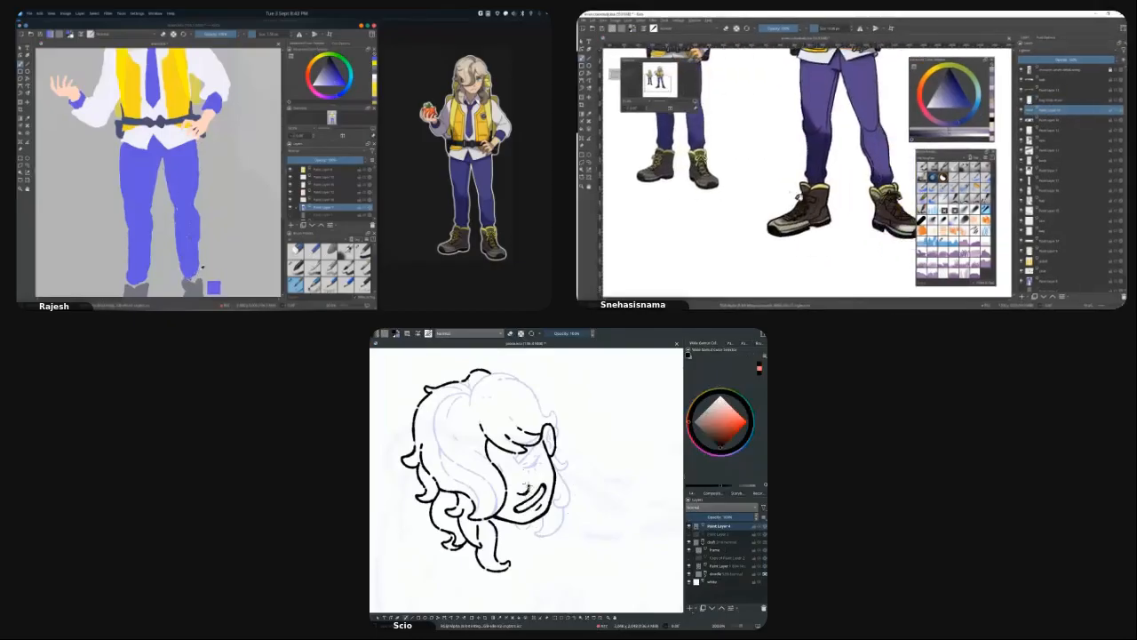
click(942, 69)
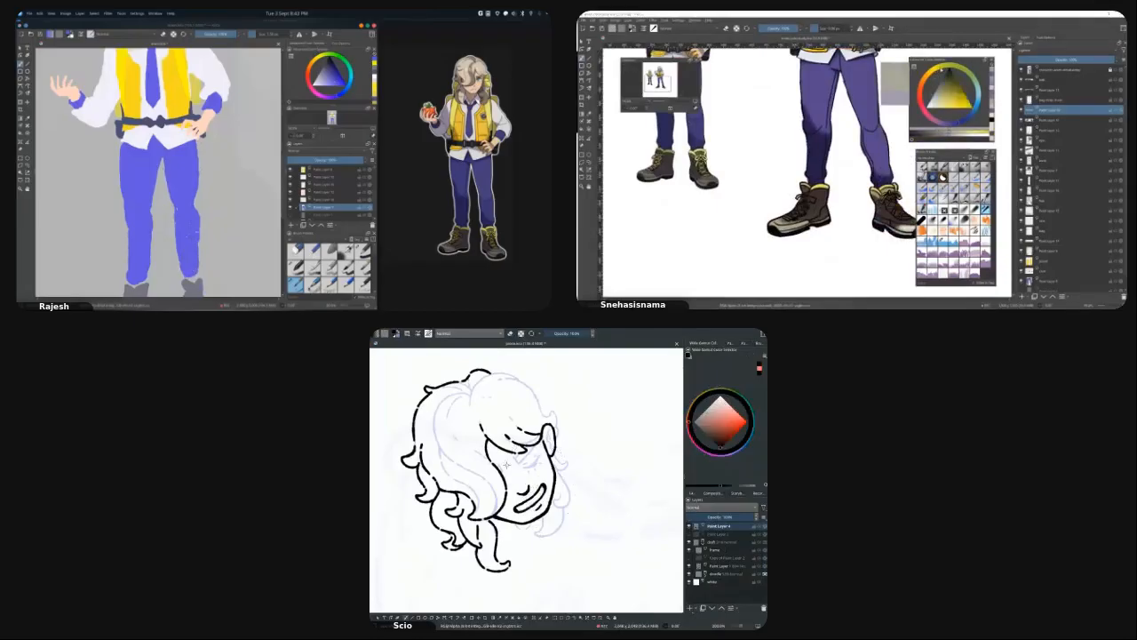
drag(956, 99, 949, 90)
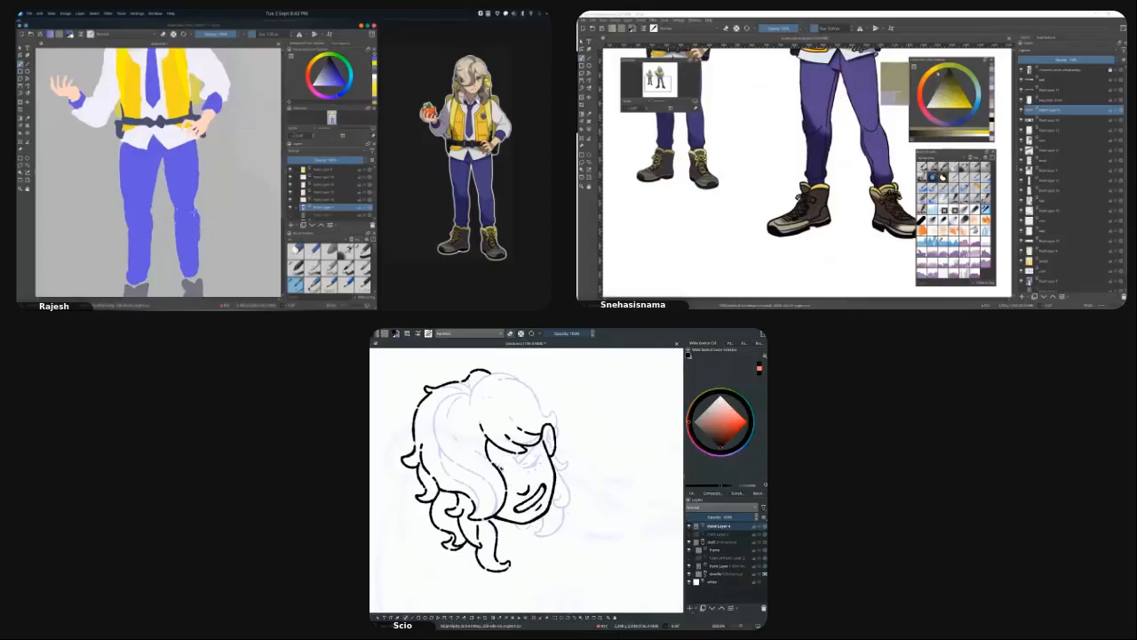
click(934, 95)
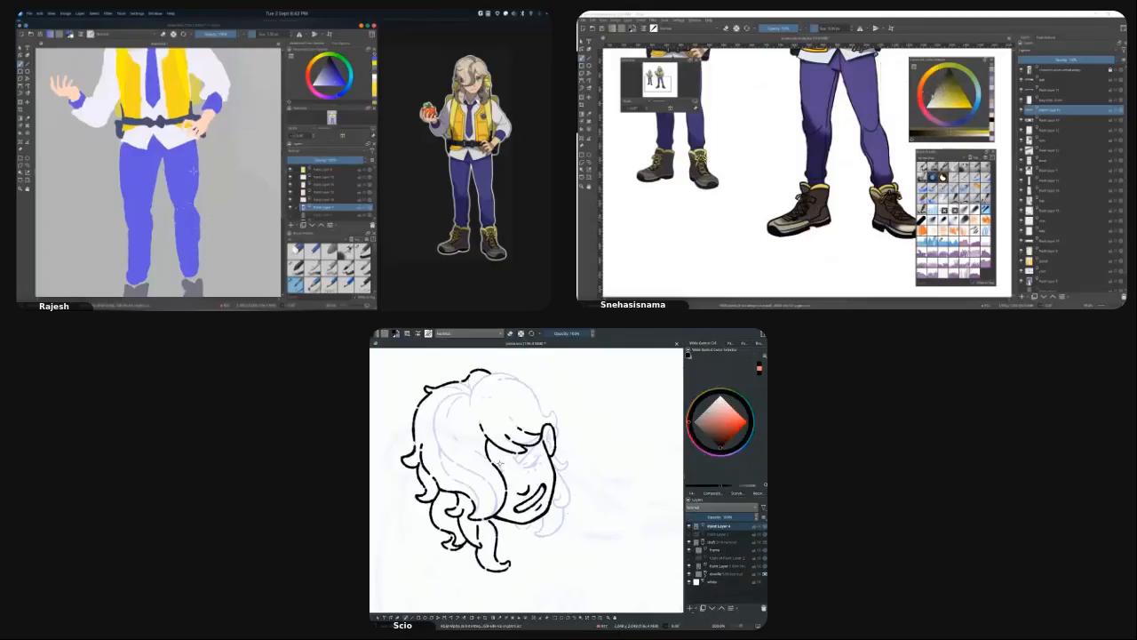
click(942, 91)
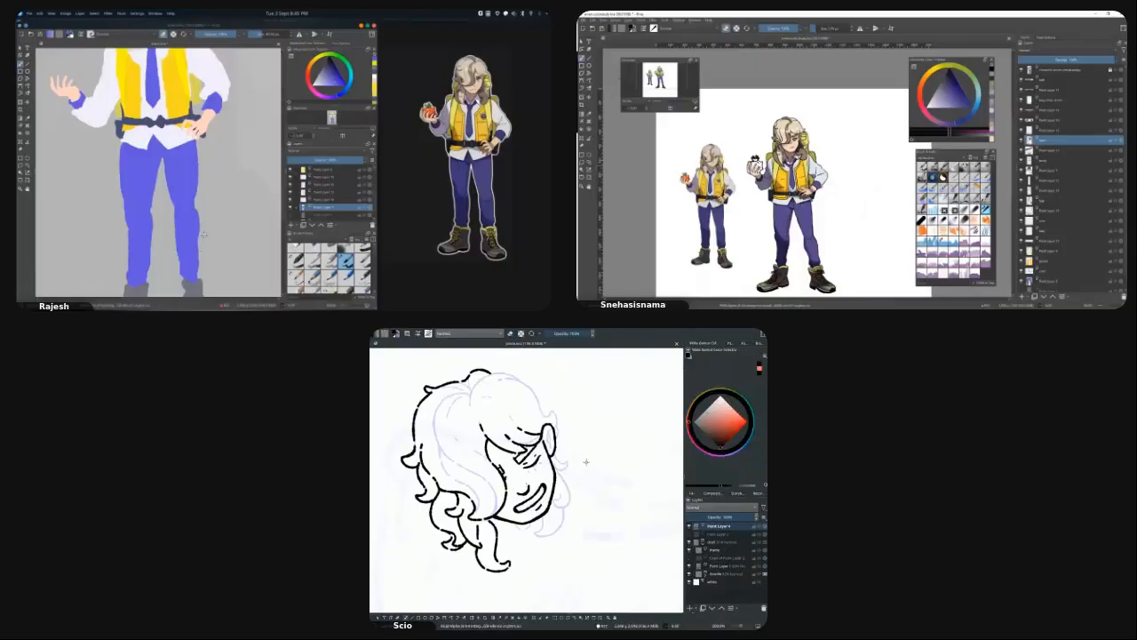
scroll(584, 455, up, 1)
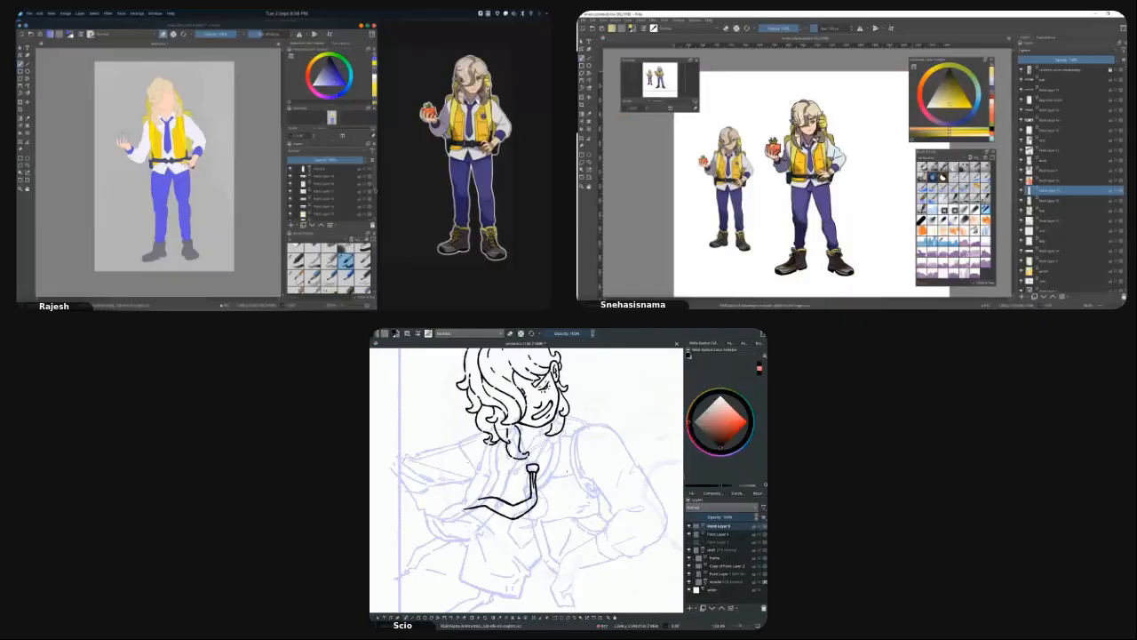
scroll(795, 123, up, 3)
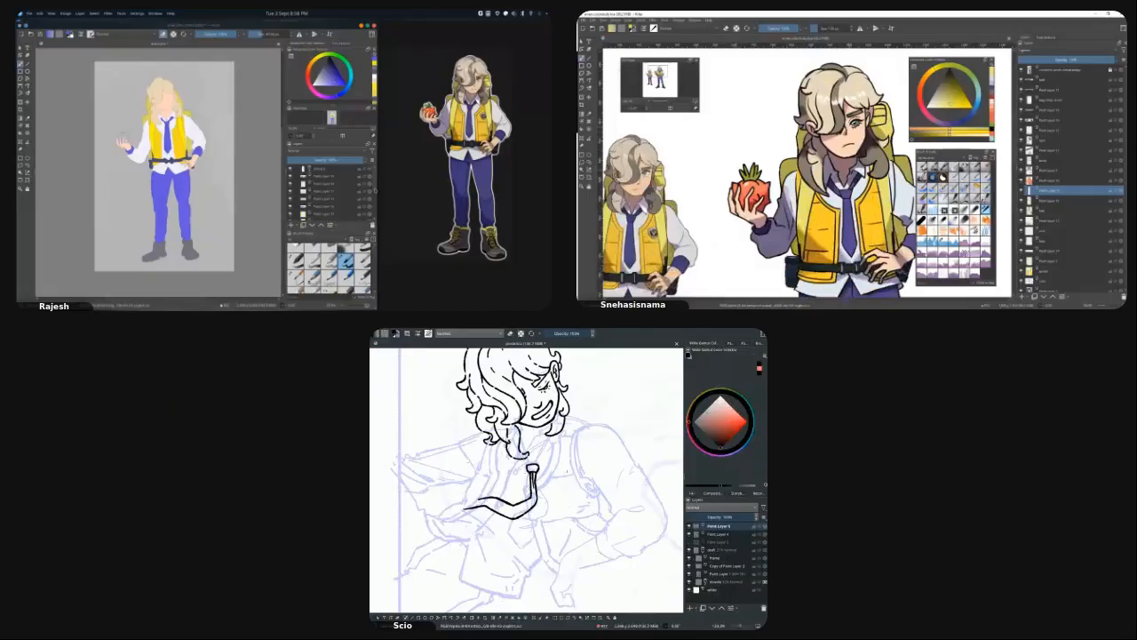
scroll(757, 180, down, 1)
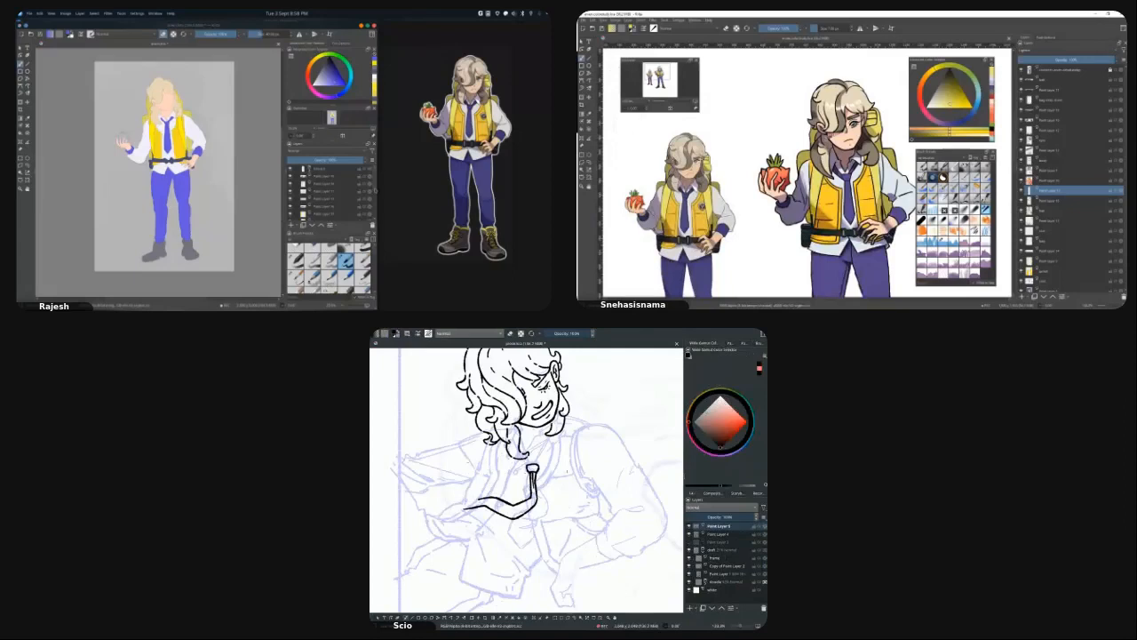
Switch to a lower paint layer of the standing figure and choose a muted pink-mauve paint colour.
click(1058, 221)
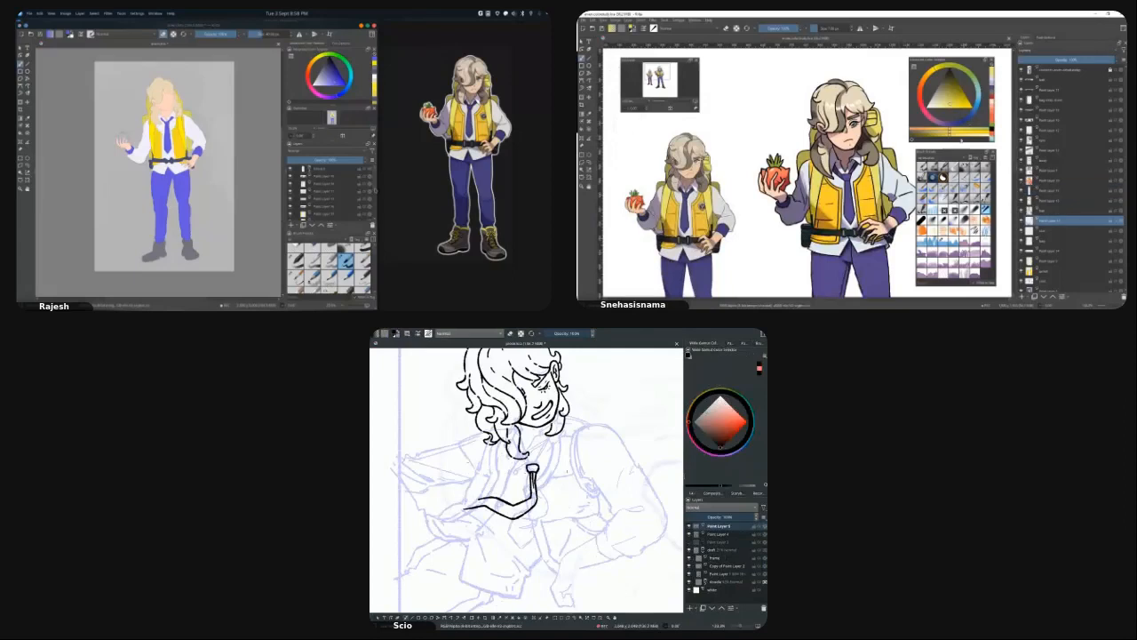
click(935, 122)
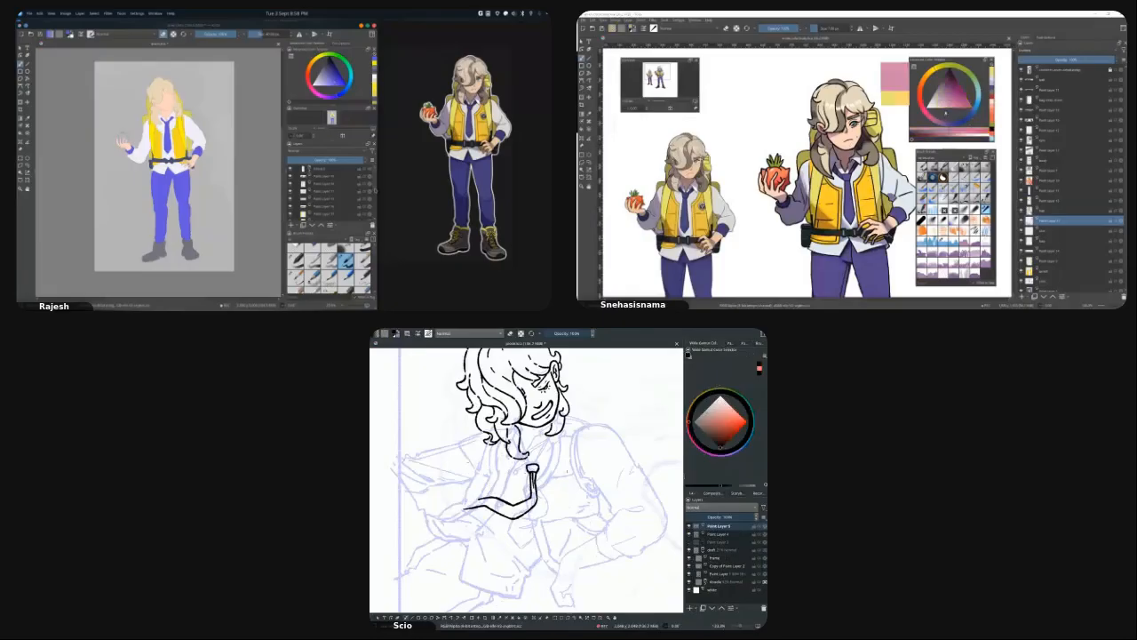
click(944, 102)
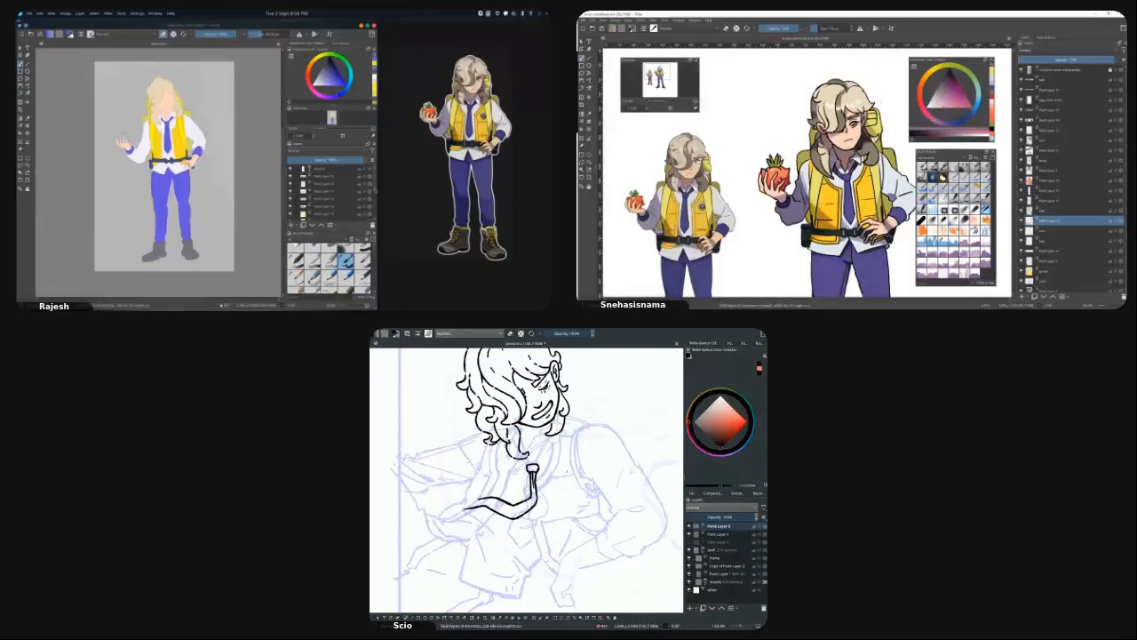
Check the larger standing figure up close and as a whole, and select a paint layer further down the stack.
scroll(864, 127, up, 3)
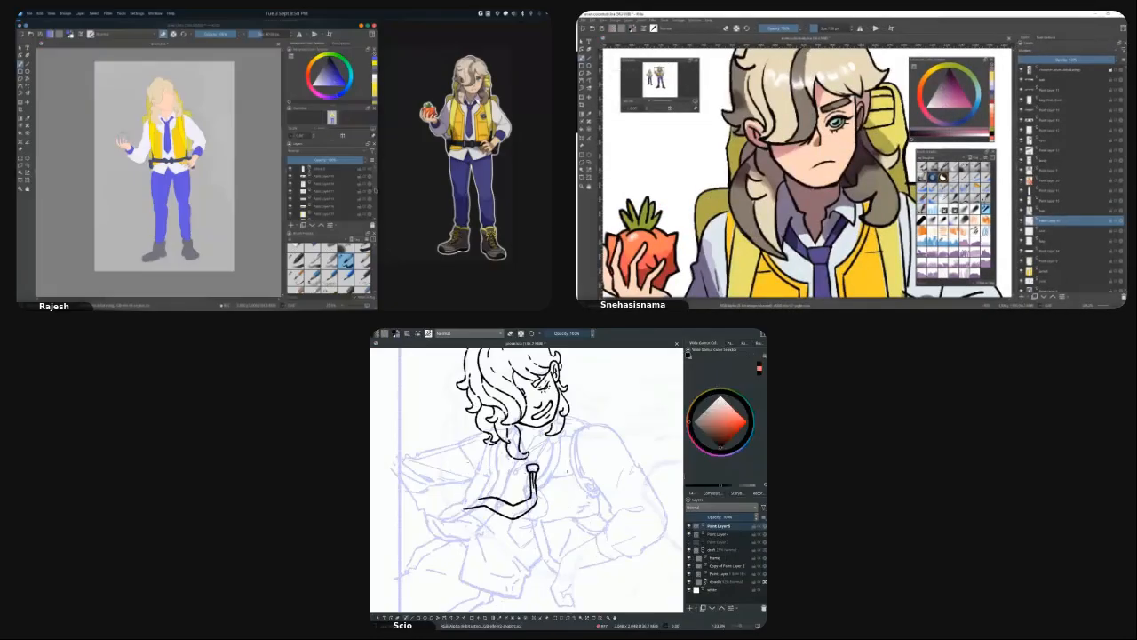
scroll(864, 123, down, 3)
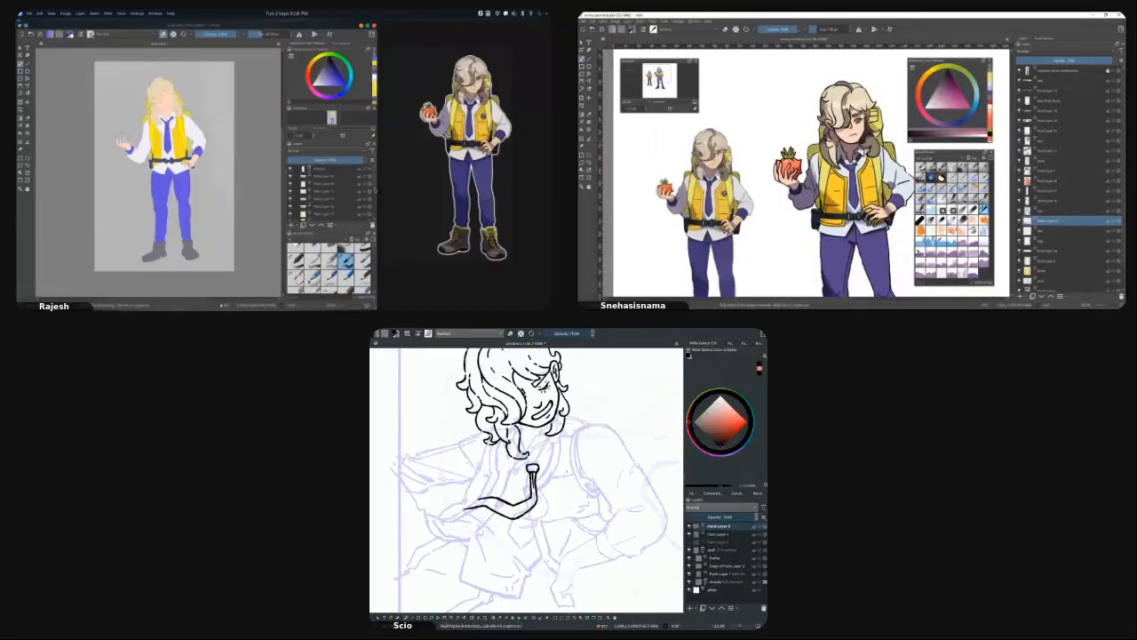
scroll(875, 124, up, 1)
scroll(747, 120, up, 1)
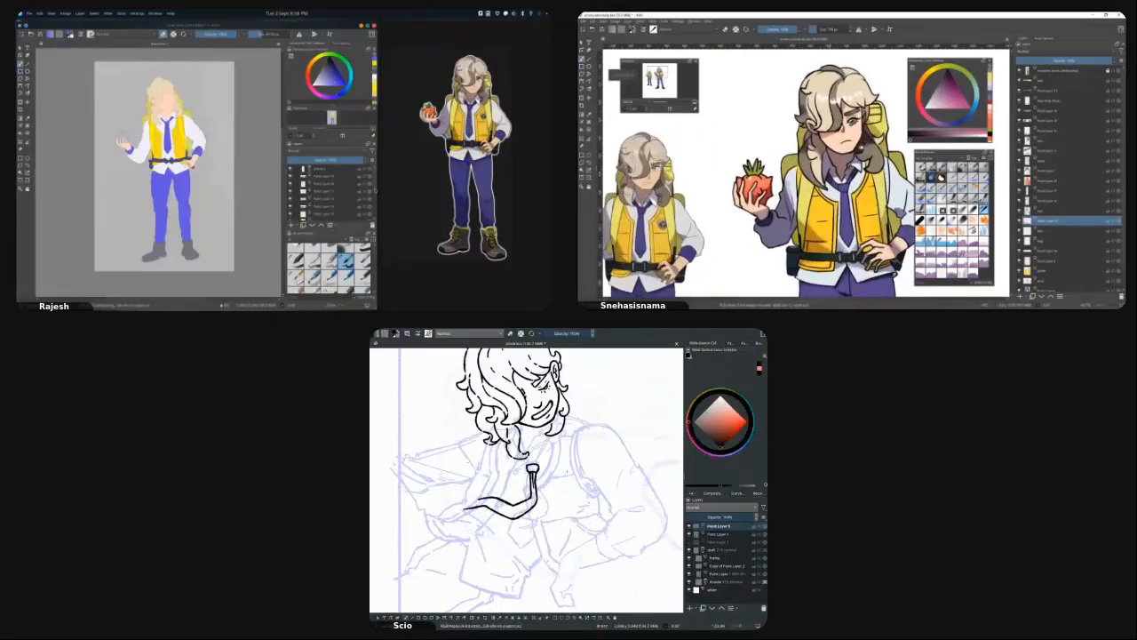
scroll(746, 120, down, 2)
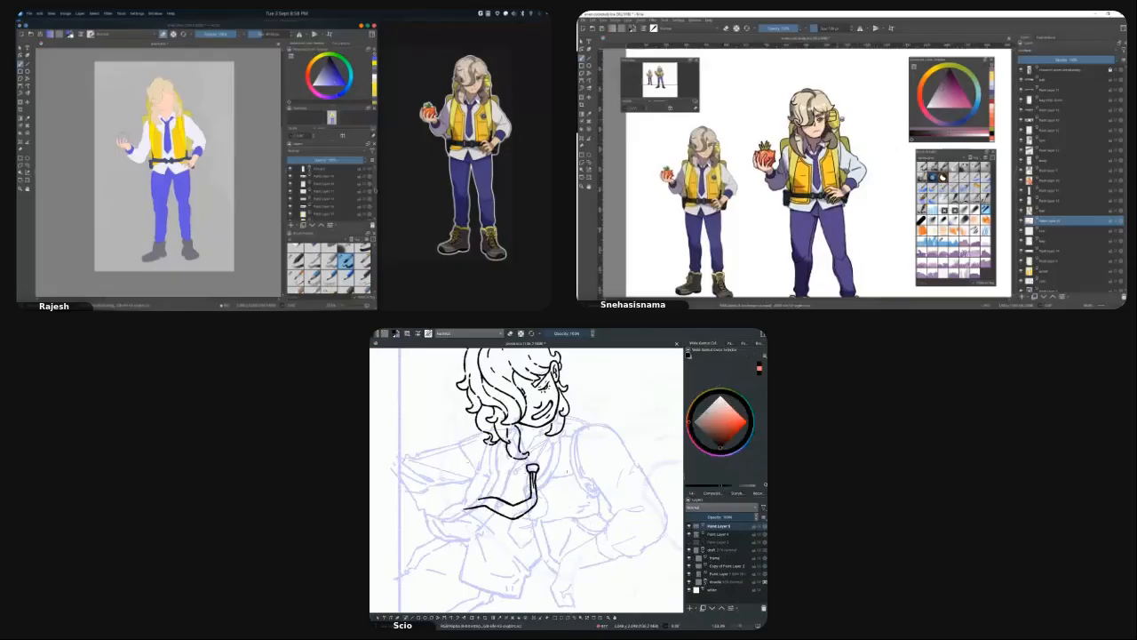
click(1057, 261)
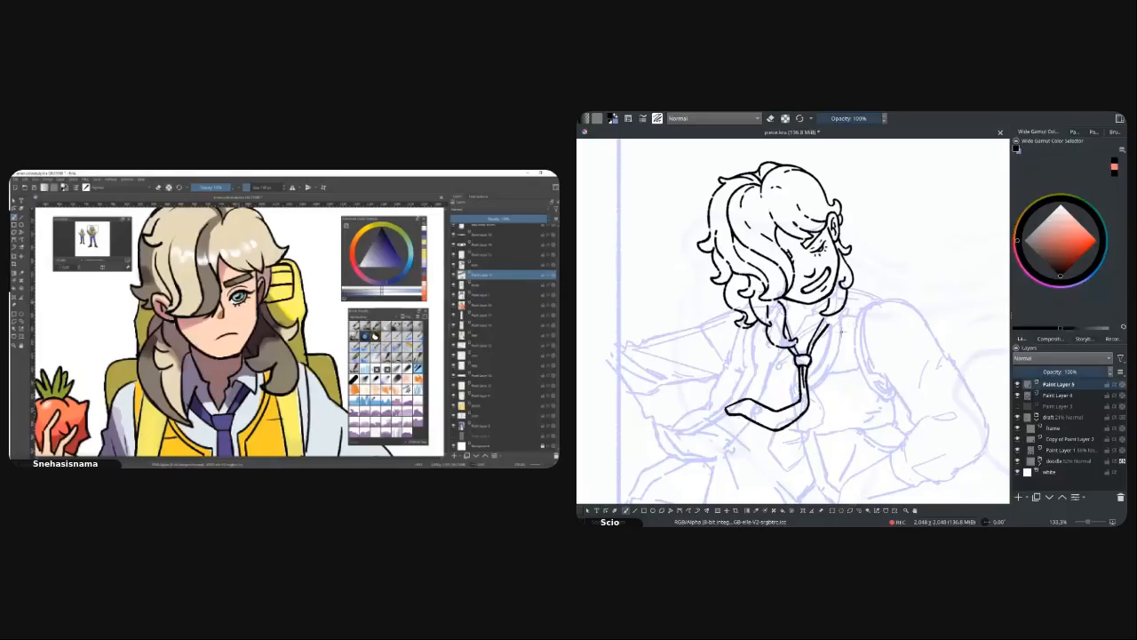
Mirror the canvas view to check the inked head and necktie of the reclining figure.
key(m)
key(m)
scroll(248, 307, down, 3)
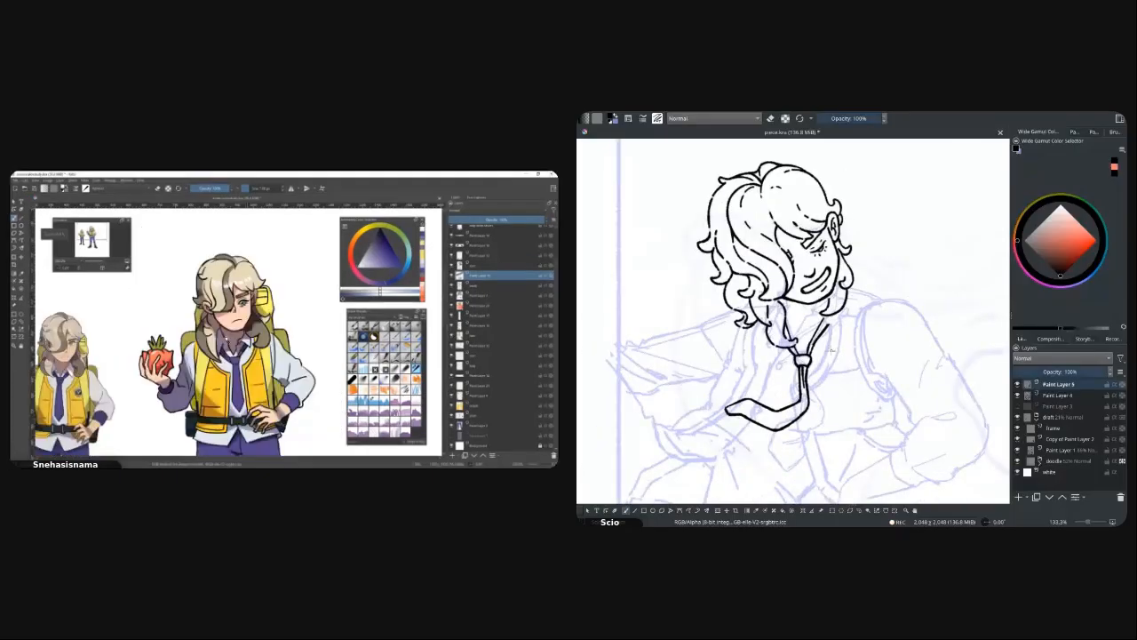
key(m)
scroll(240, 333, up, 5)
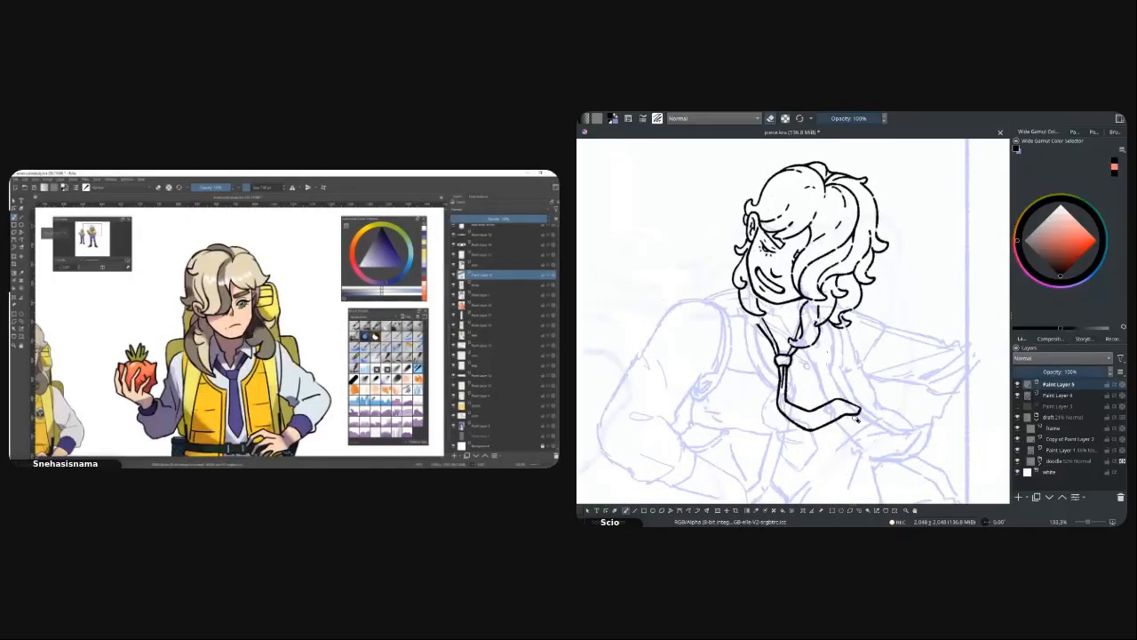